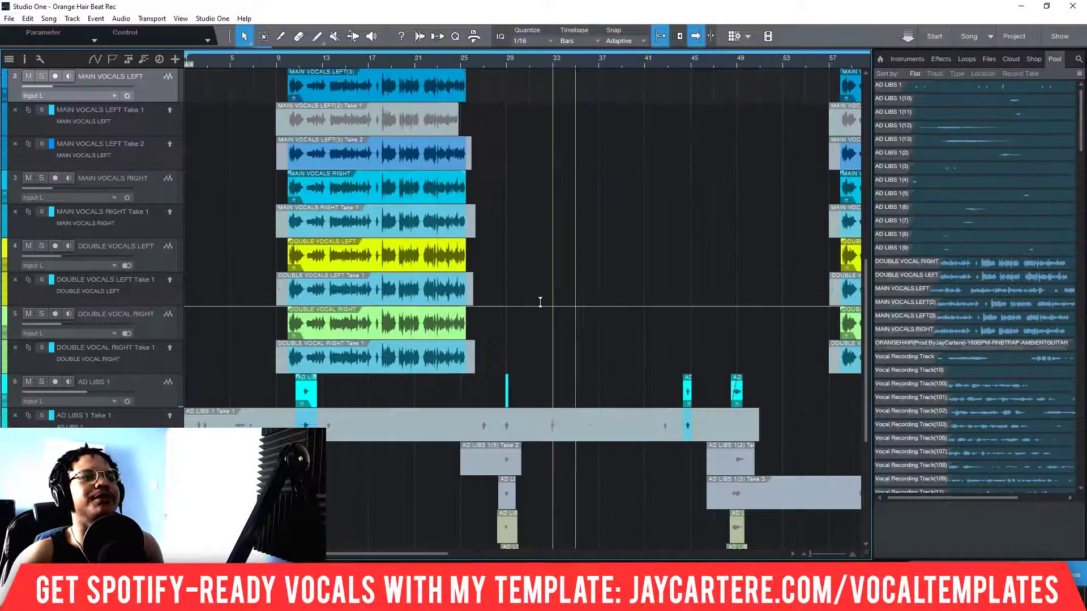
scroll(533, 305, "up", 2)
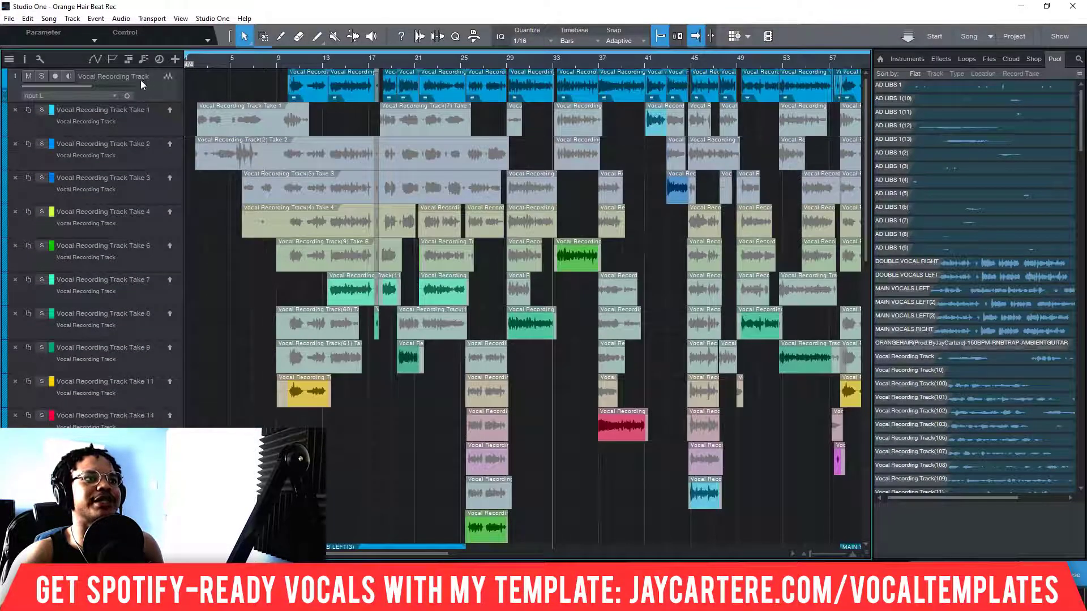
Step: Zoom out to the whole song, select the Vocal Recording Track, and set playback to bar 9
key("w")
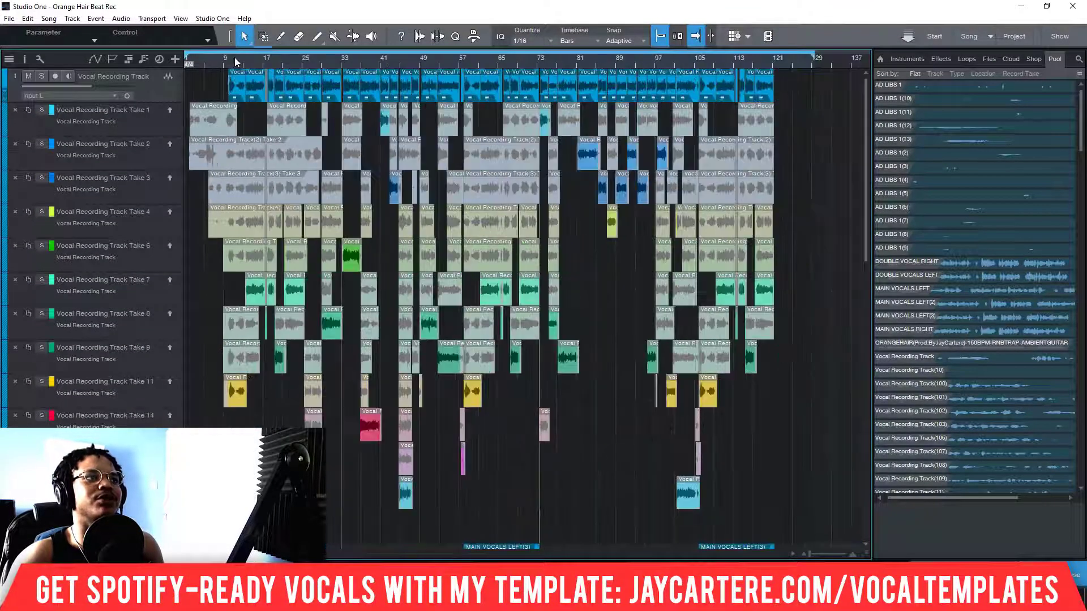
left_click(153, 85)
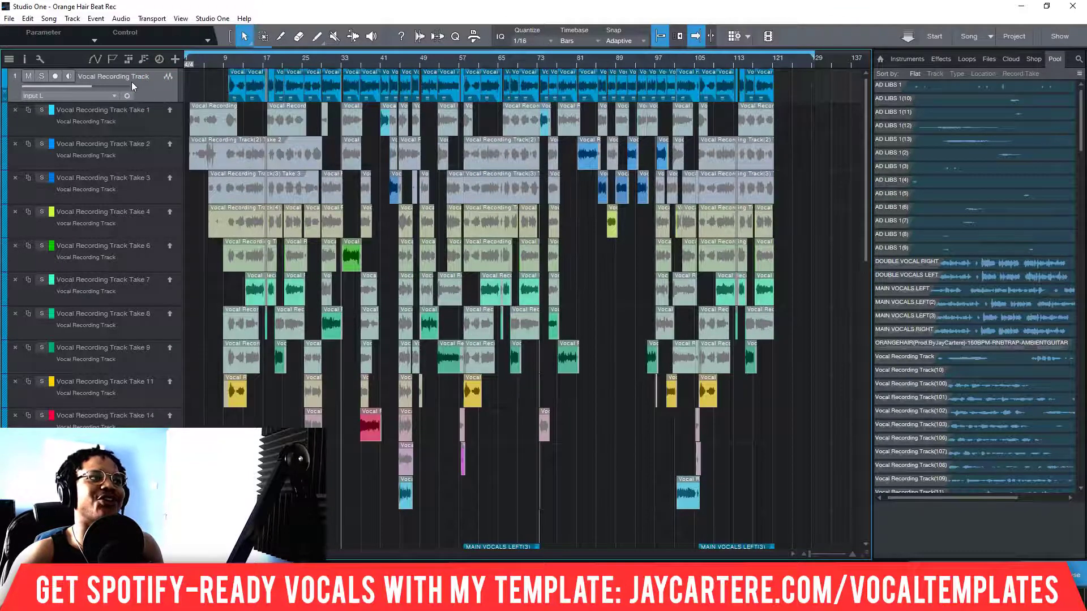
left_click(229, 57)
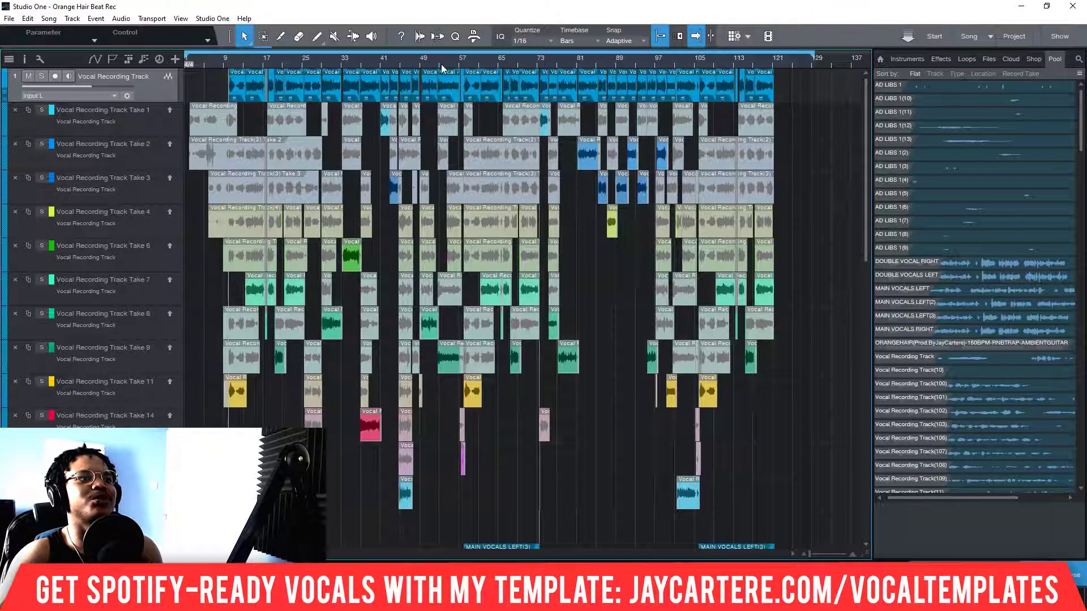
Step: Jump playback to a later spot, then back to an earlier one, to audition the comped takes
scroll(327, 191, "down", 3)
scroll(329, 191, "up", 3)
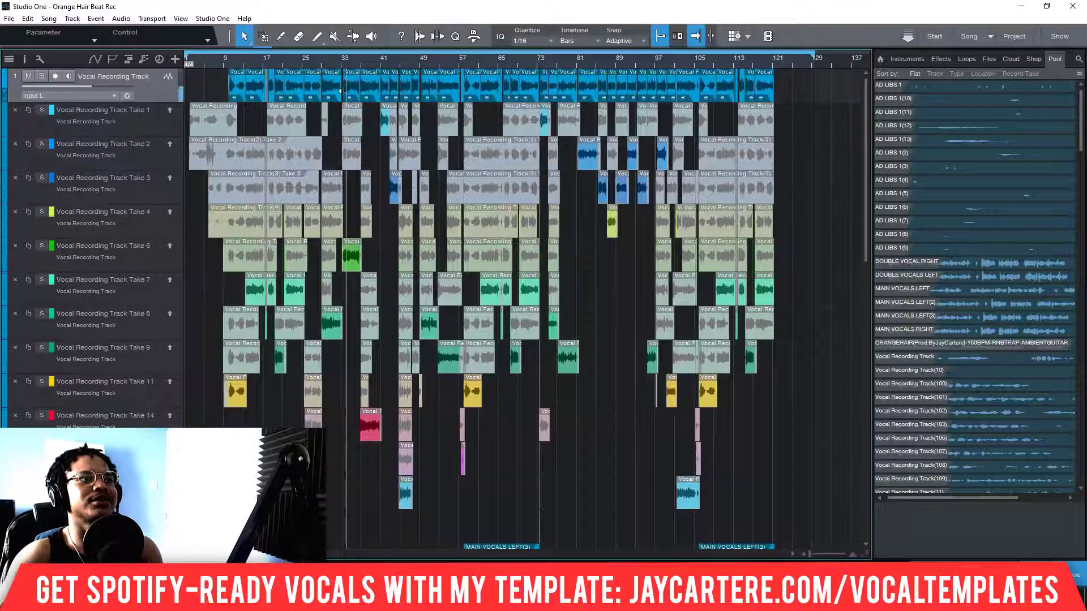
left_click(321, 62)
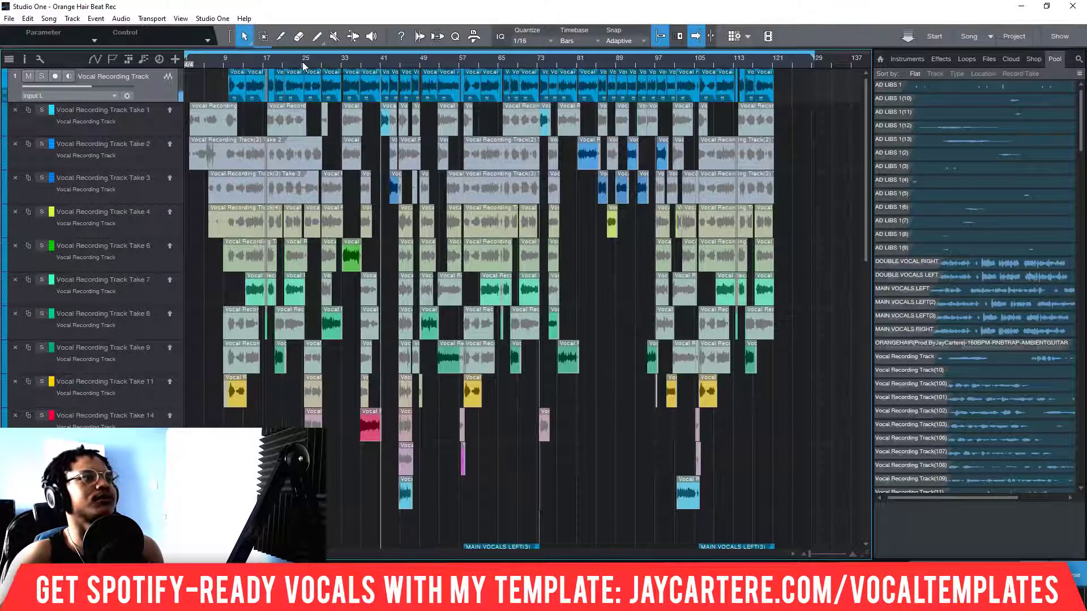
left_click(302, 61)
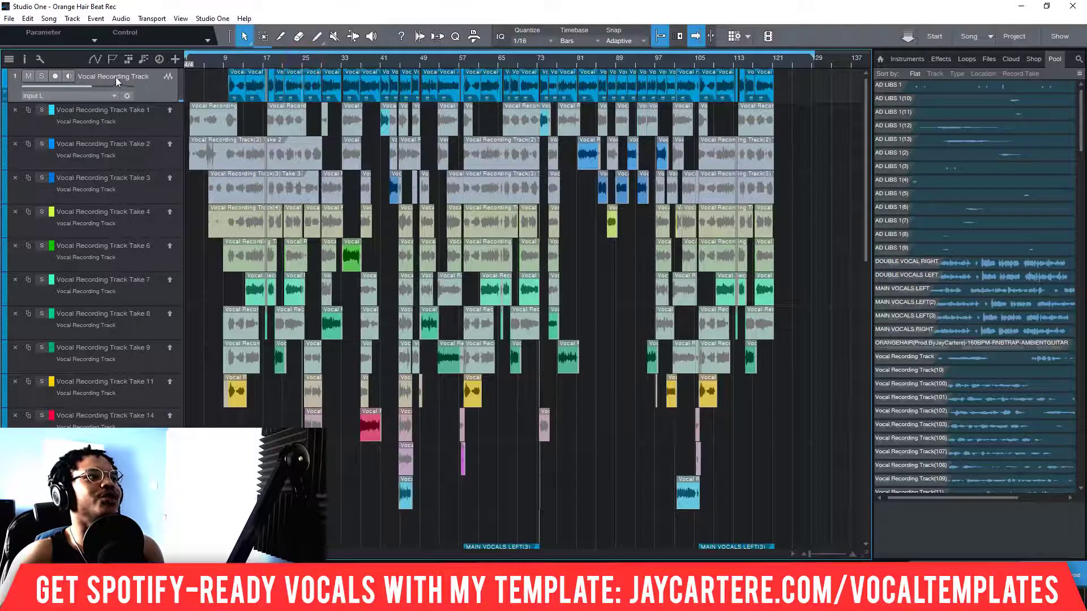
Step: Apply Transform to Rendered Audio to the Vocal Recording Track, keeping Preserve Realtime State checked
right_click(138, 77)
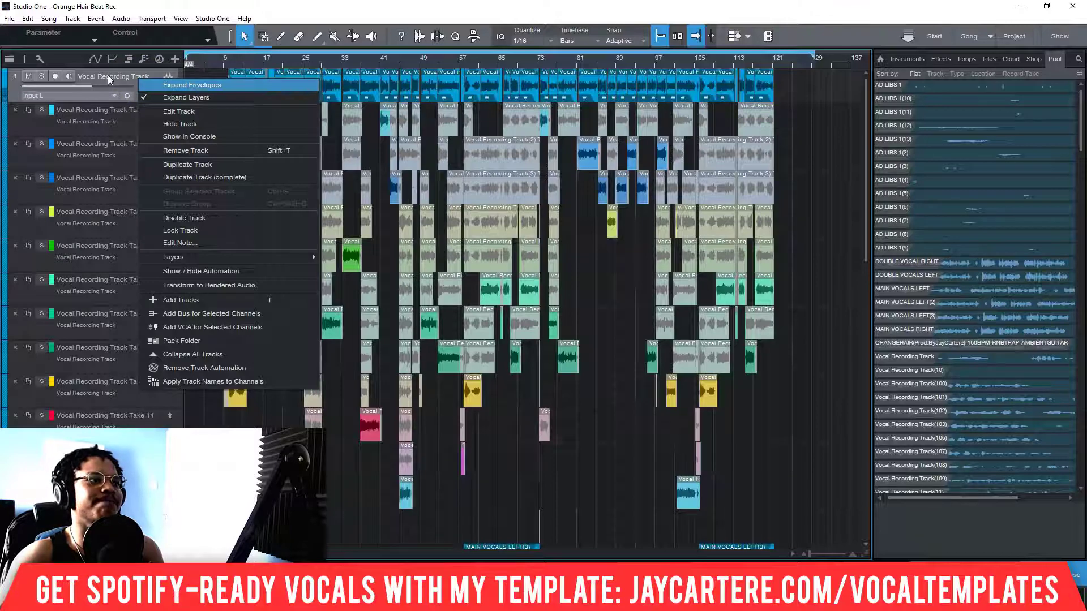
left_click(201, 284)
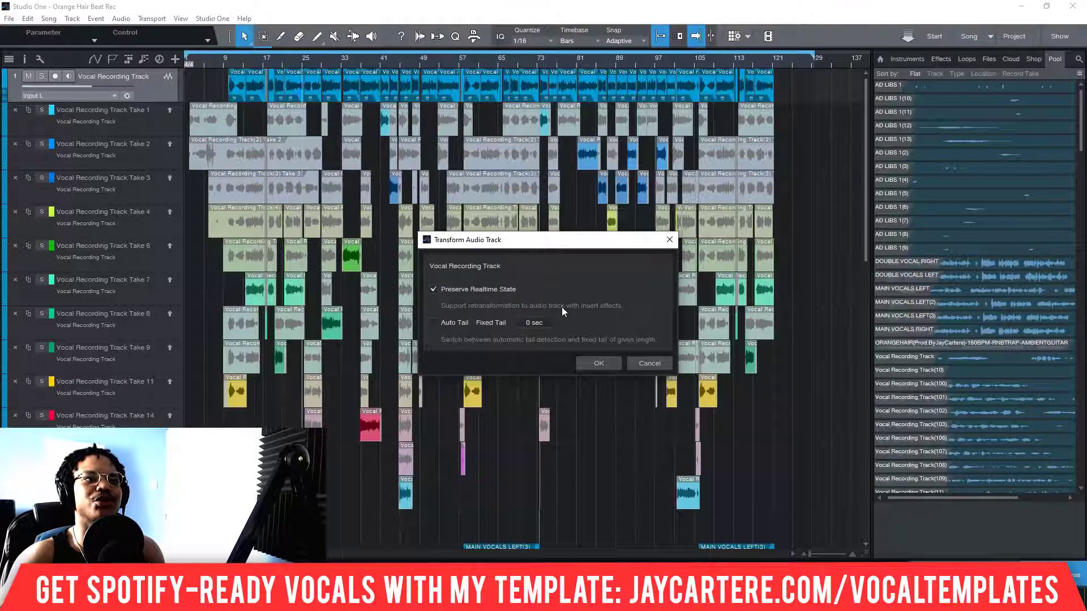
left_click(592, 363)
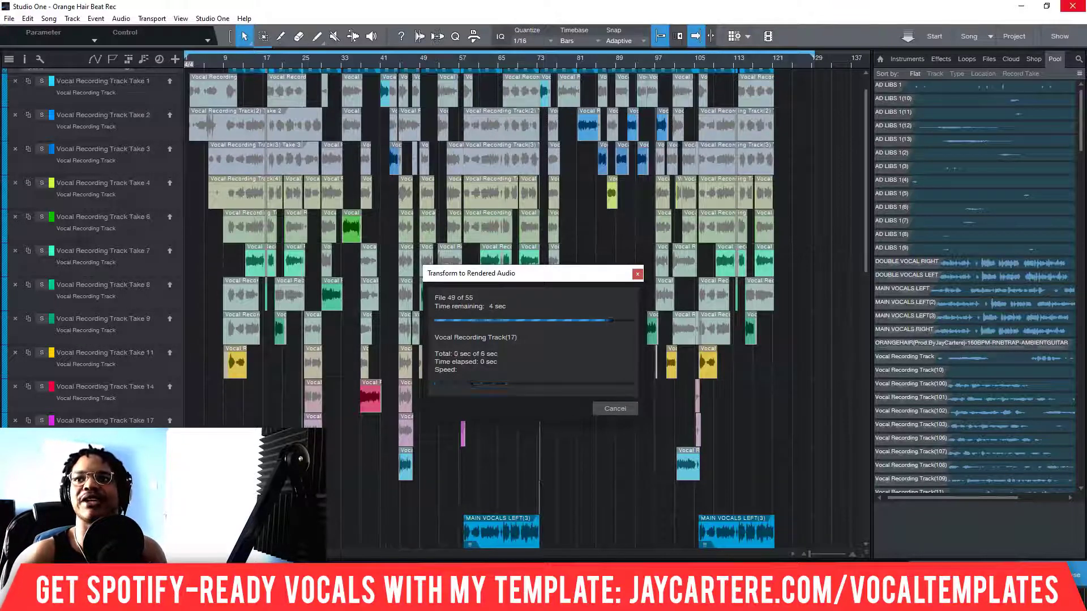
Step: Open the Console with F3 to review the vocal inserts and sends, then close it
key("F3")
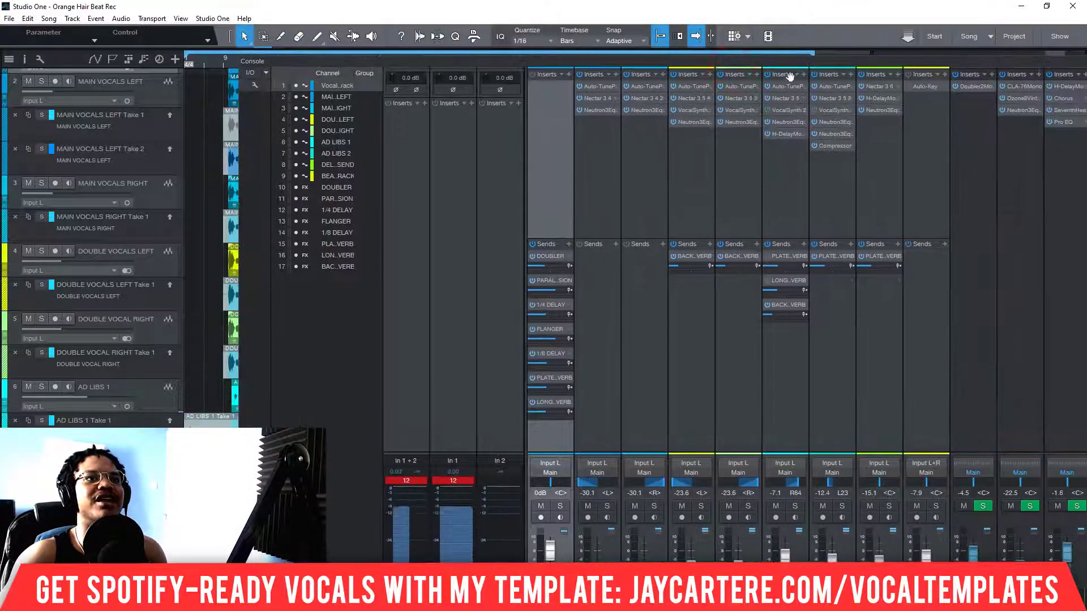
left_click(519, 62)
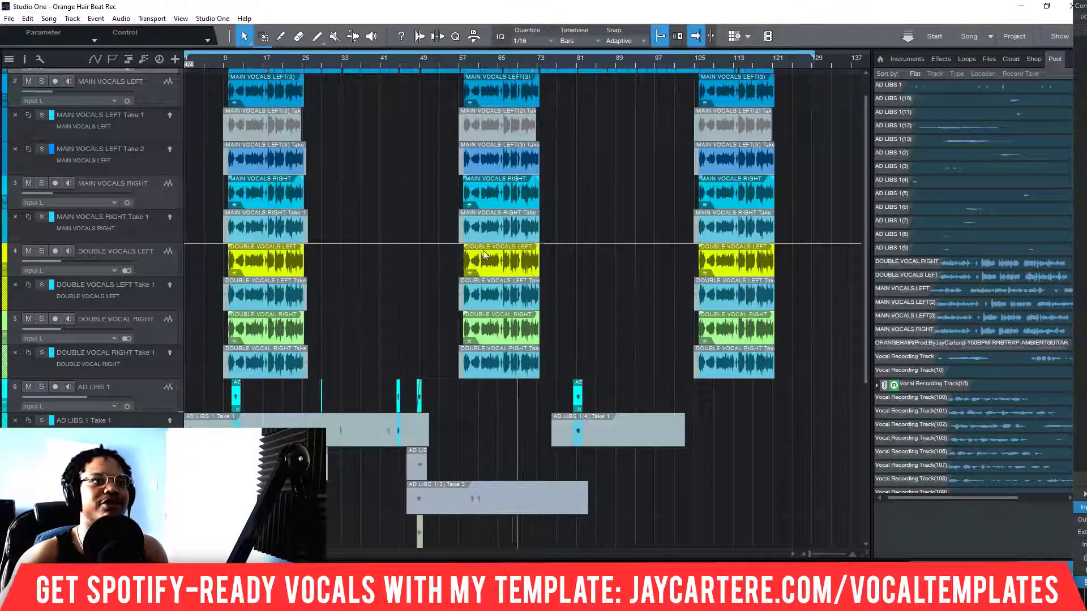
Step: Zoom the timeline in to roughly bars 9–49
scroll(452, 266, "up", 1)
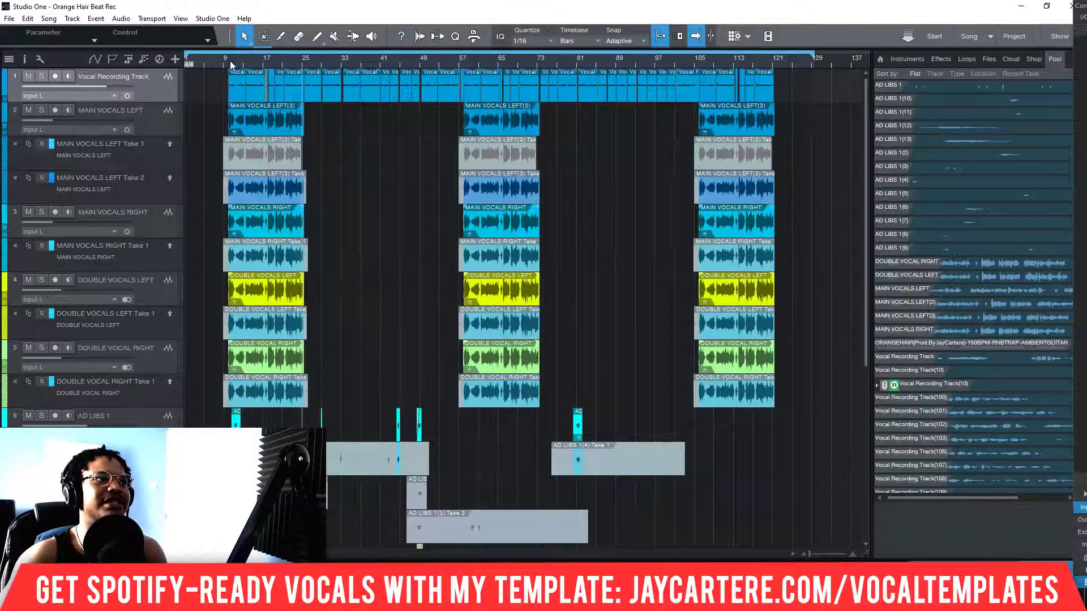
scroll(265, 60, "up", 4)
scroll(265, 60, "down", 4)
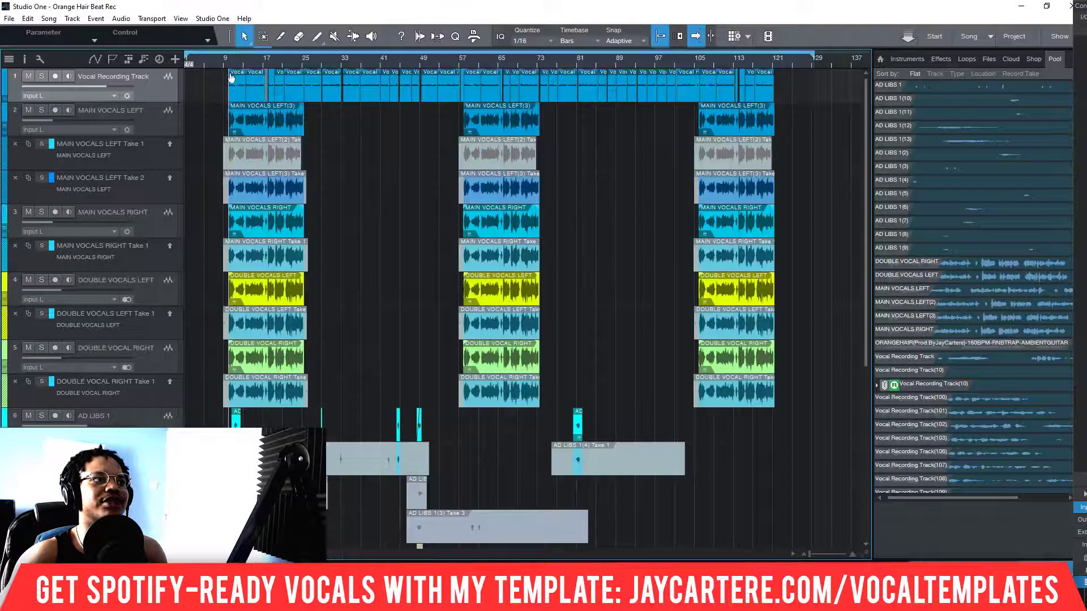
scroll(236, 64, "up", 4)
scroll(236, 62, "down", 1)
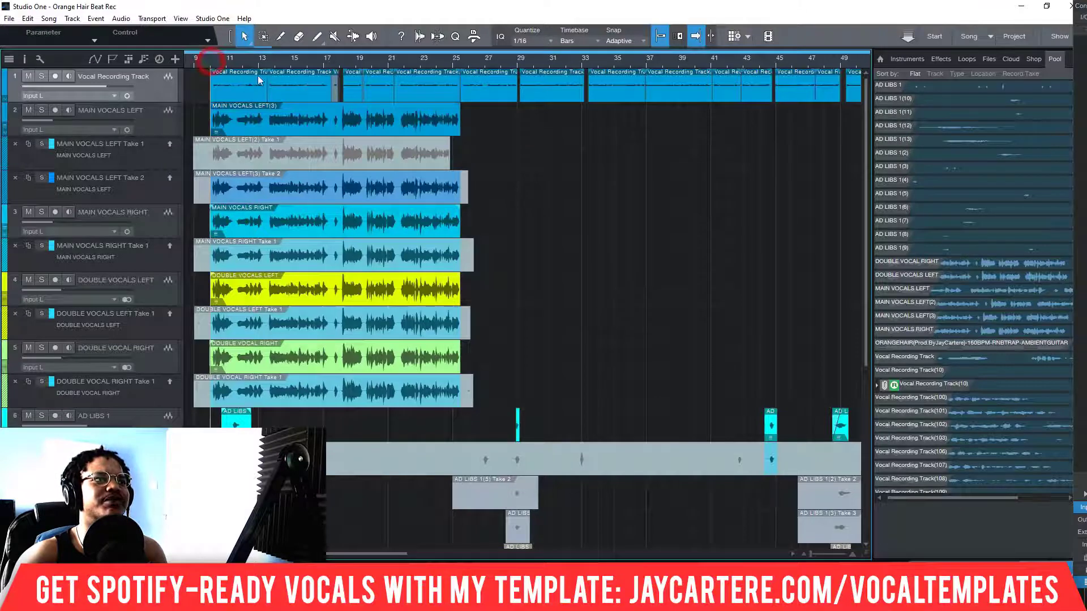
Step: Play from slightly earlier in the song, stop, and jump back to an earlier bar to replay
left_click(518, 59)
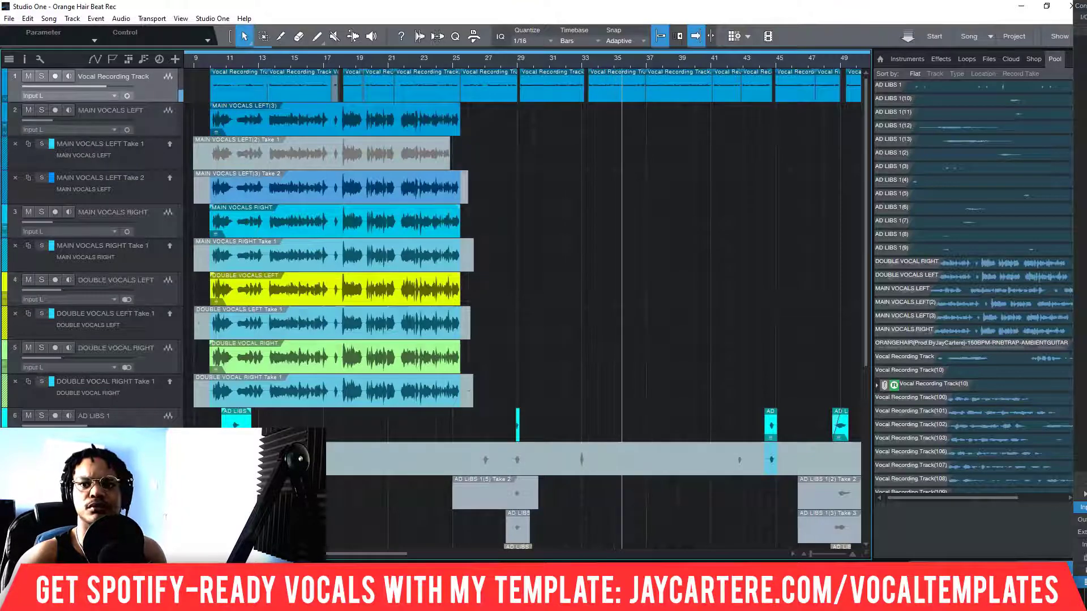
key("space")
left_click(536, 66)
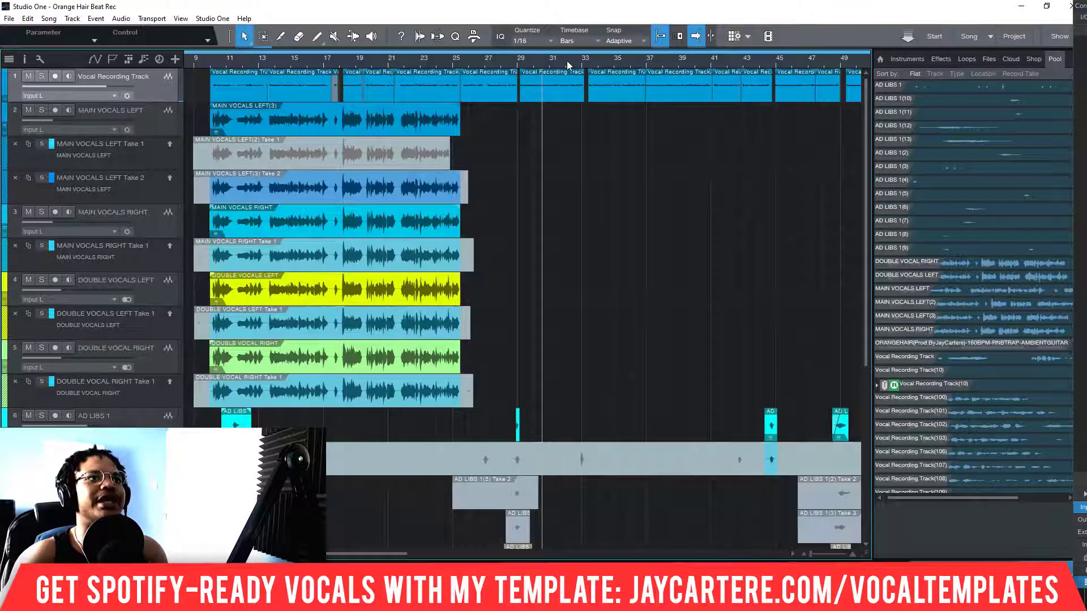
Step: Choose Transform to Realtime Audio from the Vocal Recording Track's context menu
right_click(167, 91)
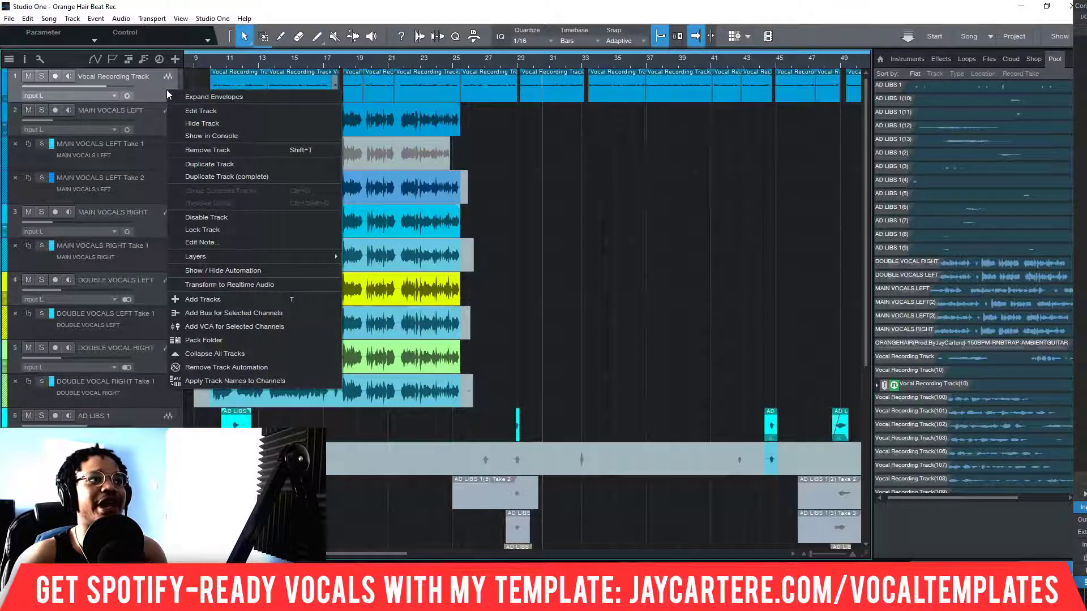
left_click(154, 87)
right_click(148, 80)
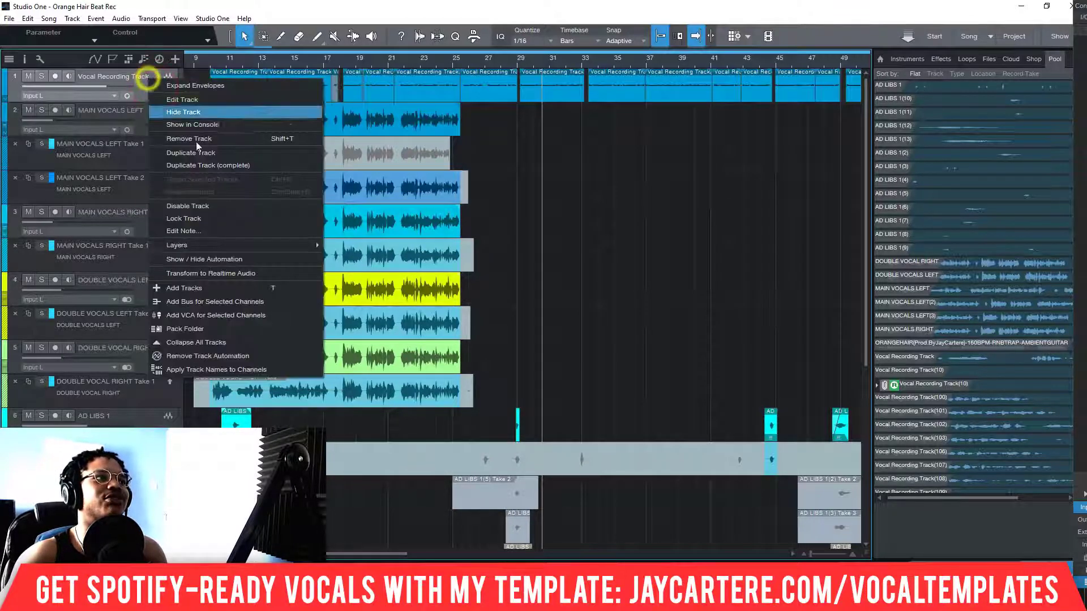
left_click(209, 272)
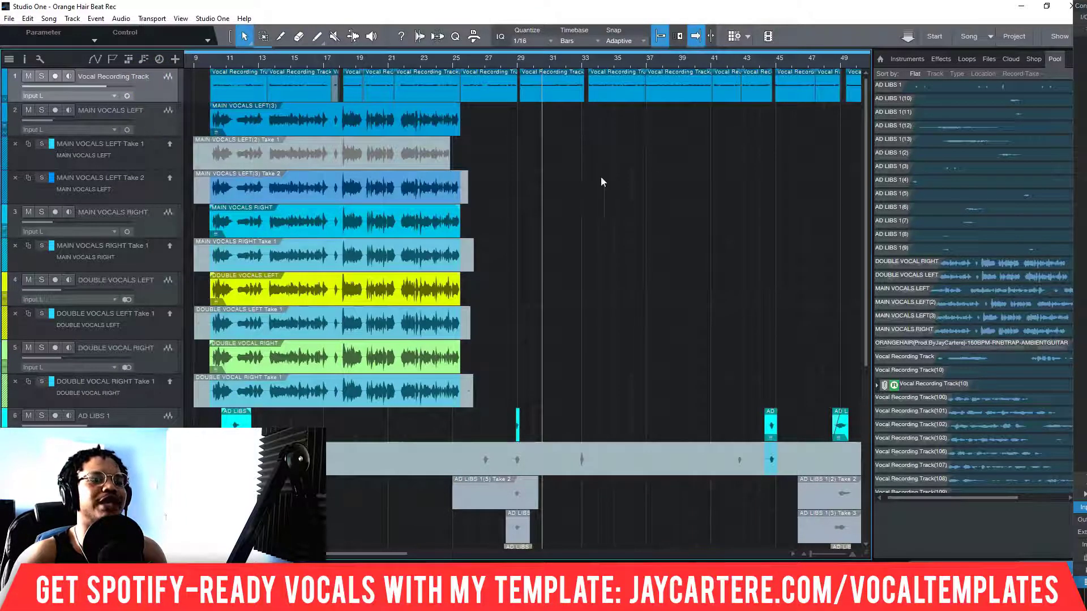
Step: Zoom out to the whole song, then open and close the Console with F3
key("w")
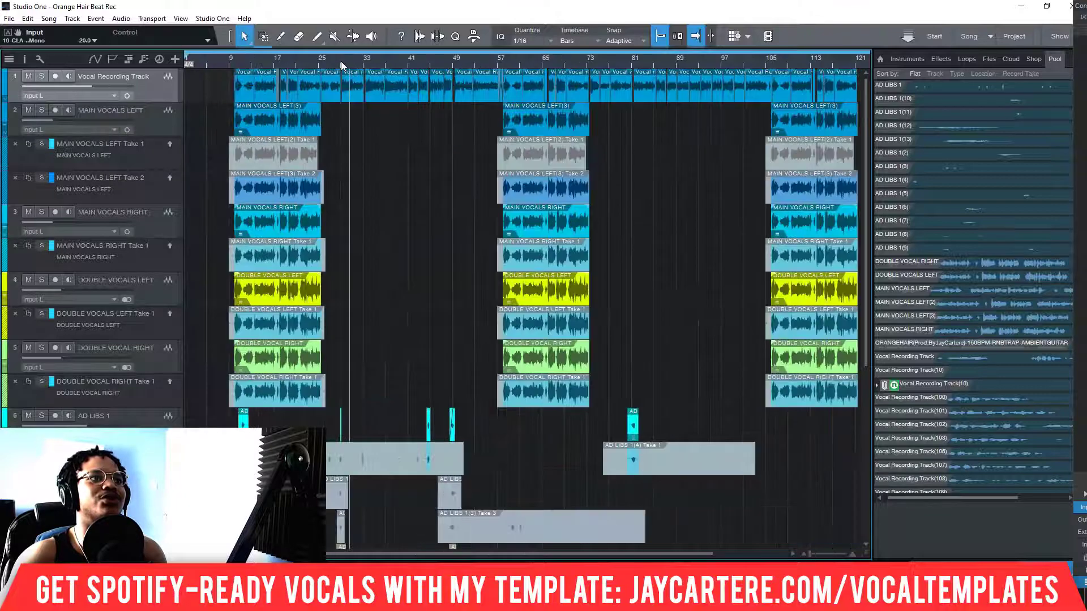
key("w")
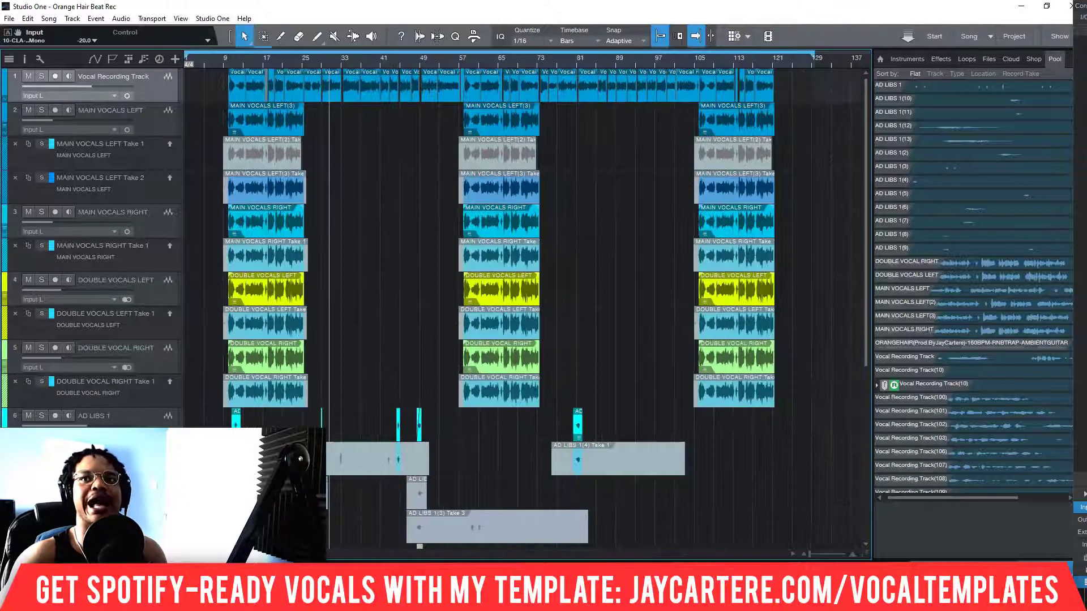
key("F3")
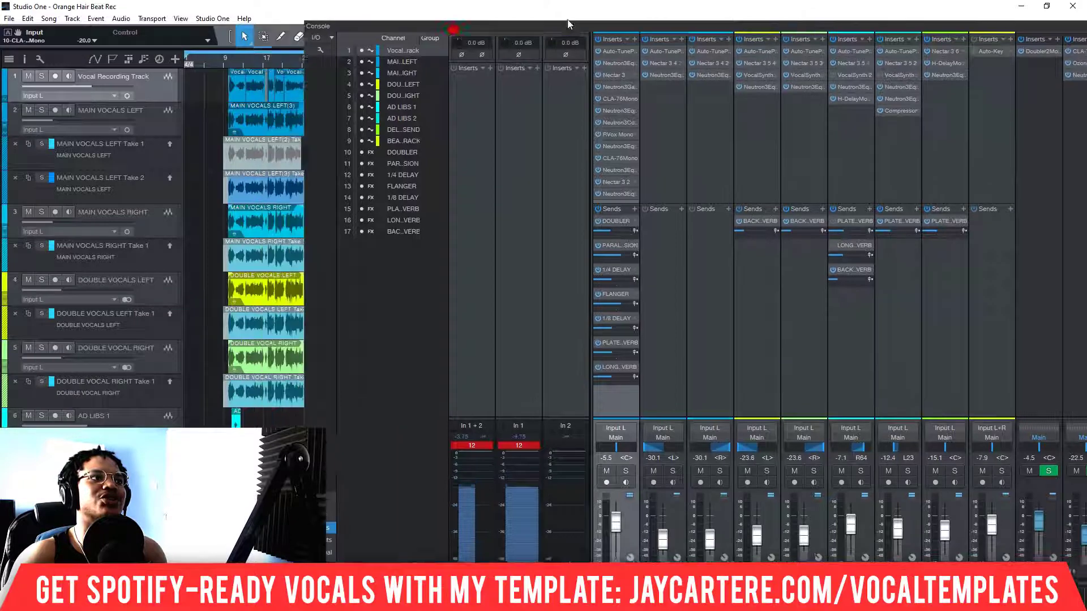
left_click(453, 26)
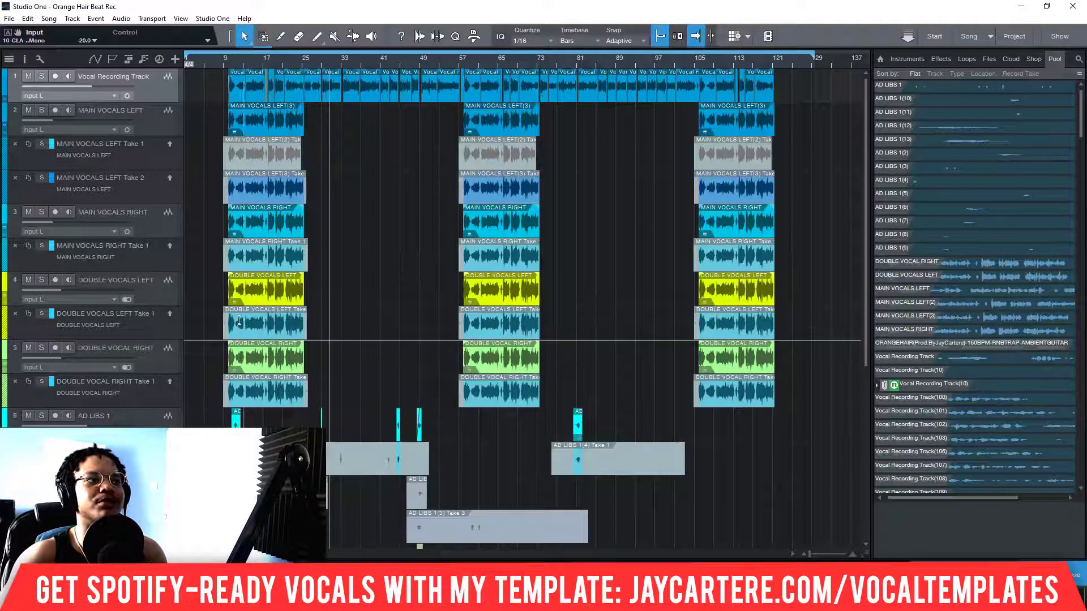
Step: Select the Double Vocals Left track and open, then close, the Console
left_click(136, 316)
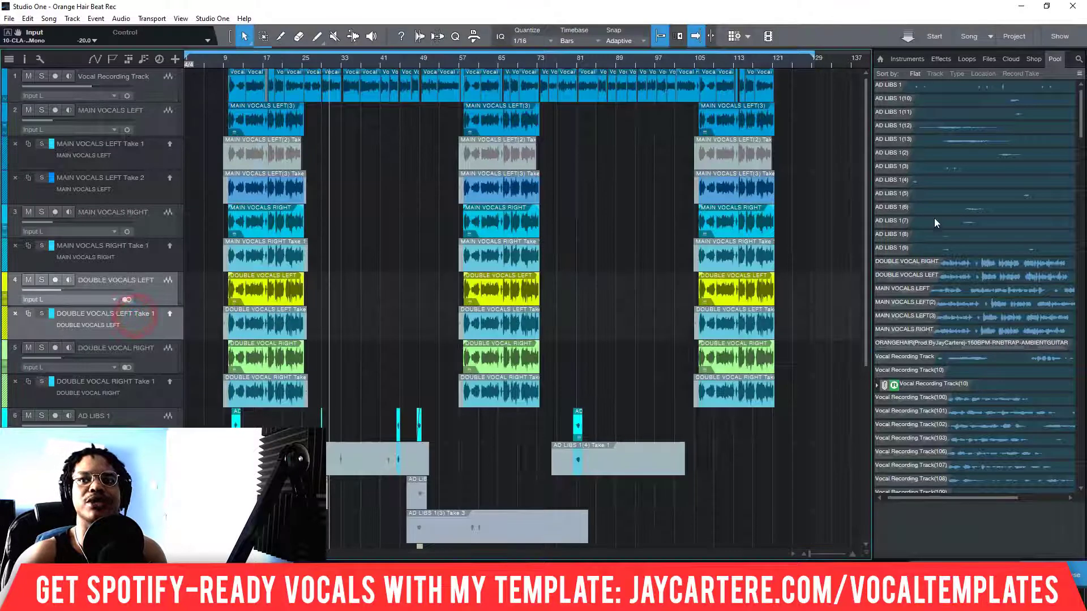
key("F3")
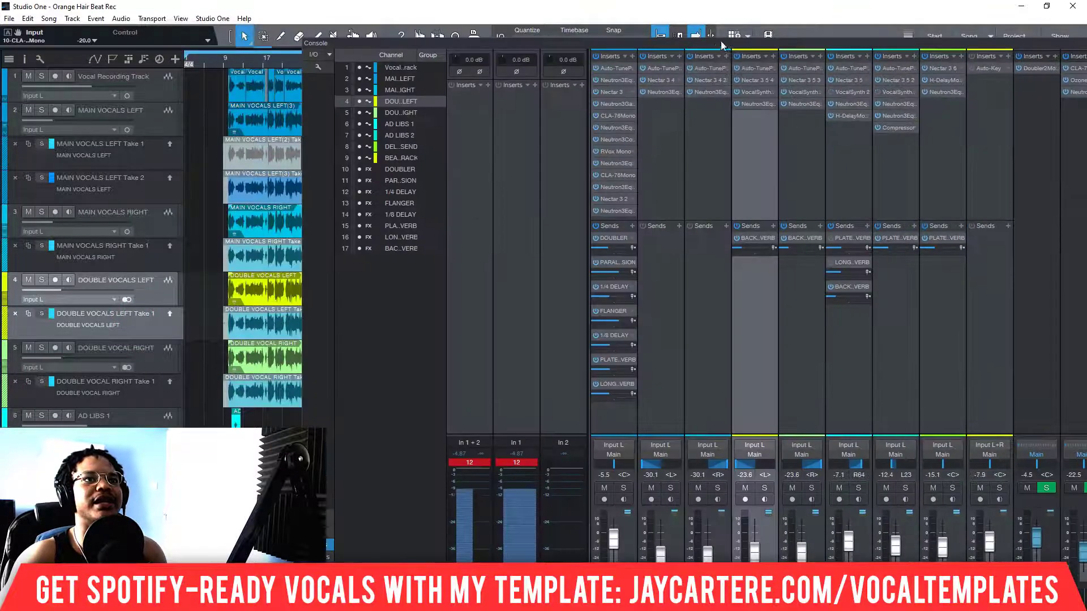
key("F3")
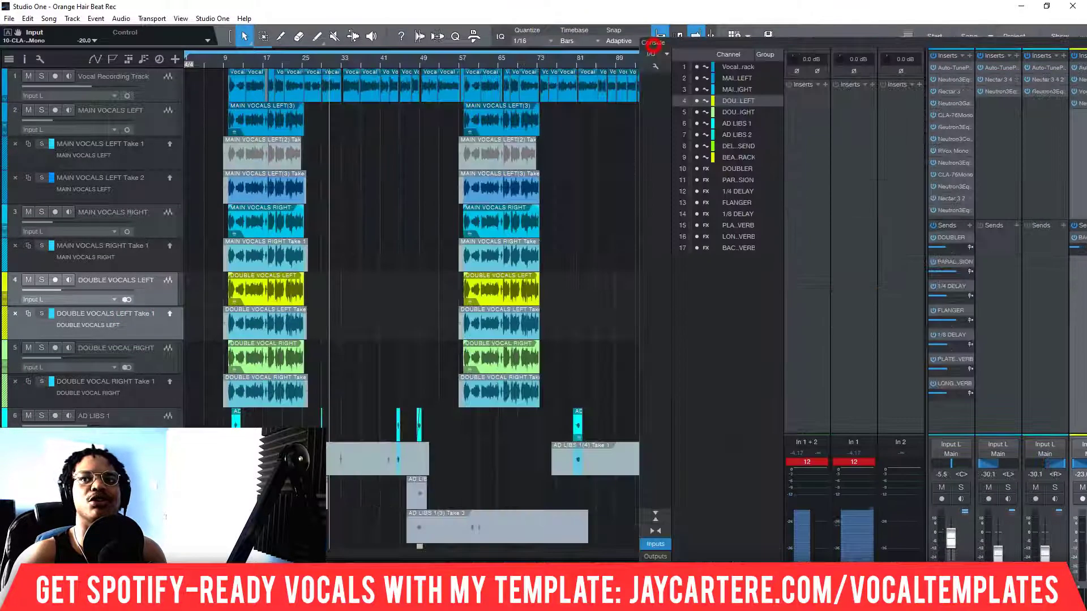
Step: With the playhead at bar 9, use Take 1 for the first Double Vocals Left section
left_click(228, 58)
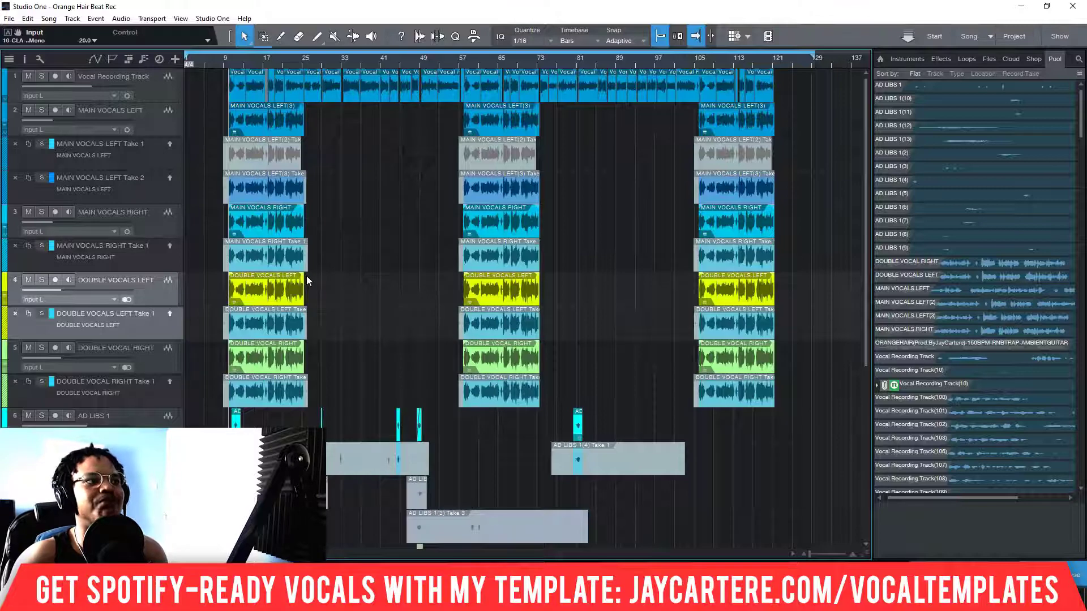
left_click(215, 319)
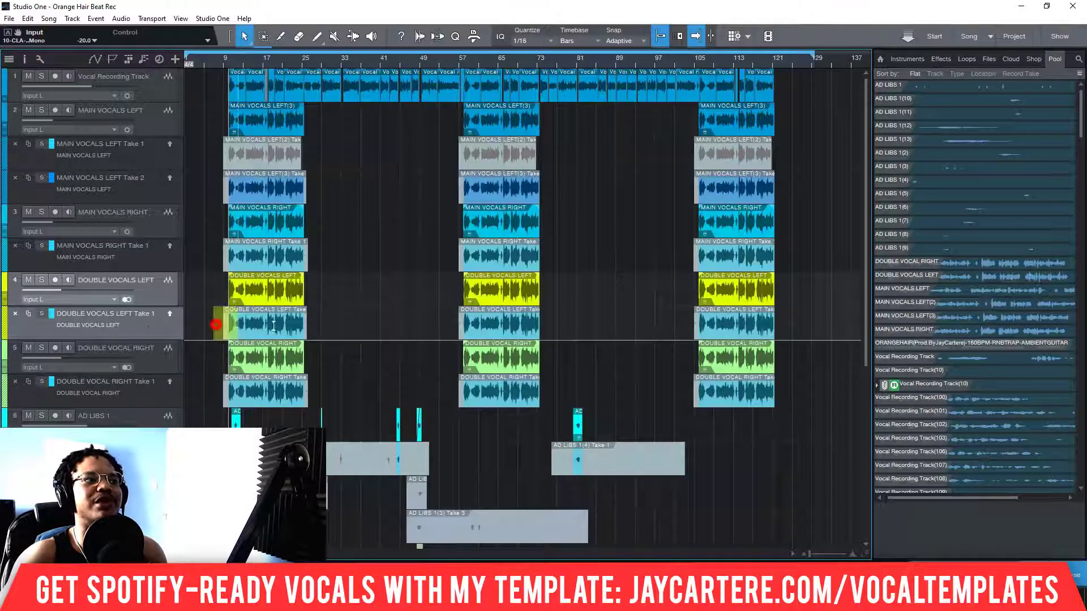
right_click(142, 319)
left_click(112, 317)
right_click(135, 281)
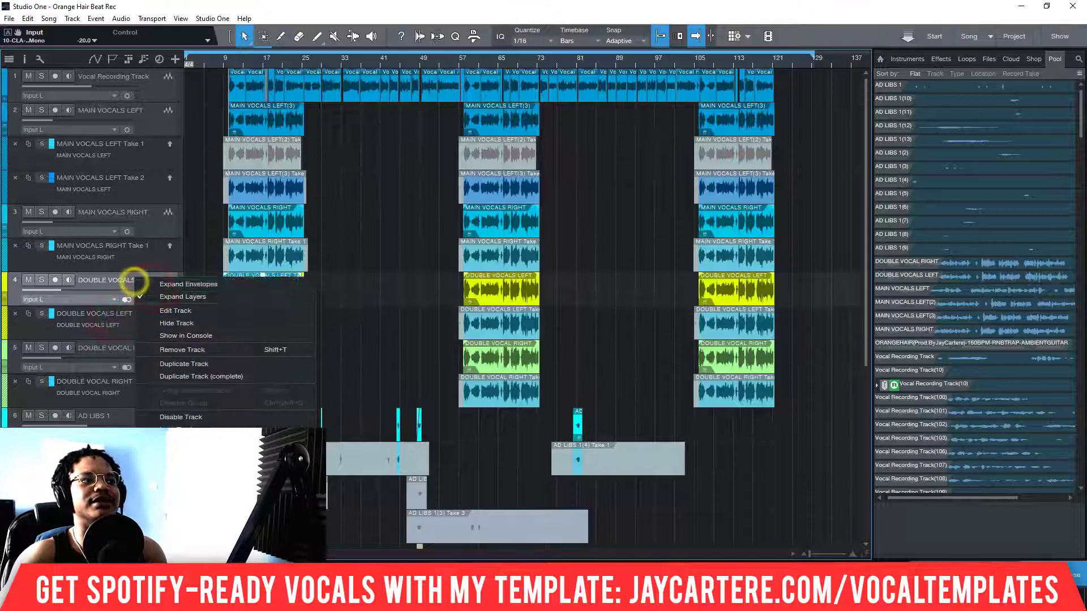
left_click(111, 283)
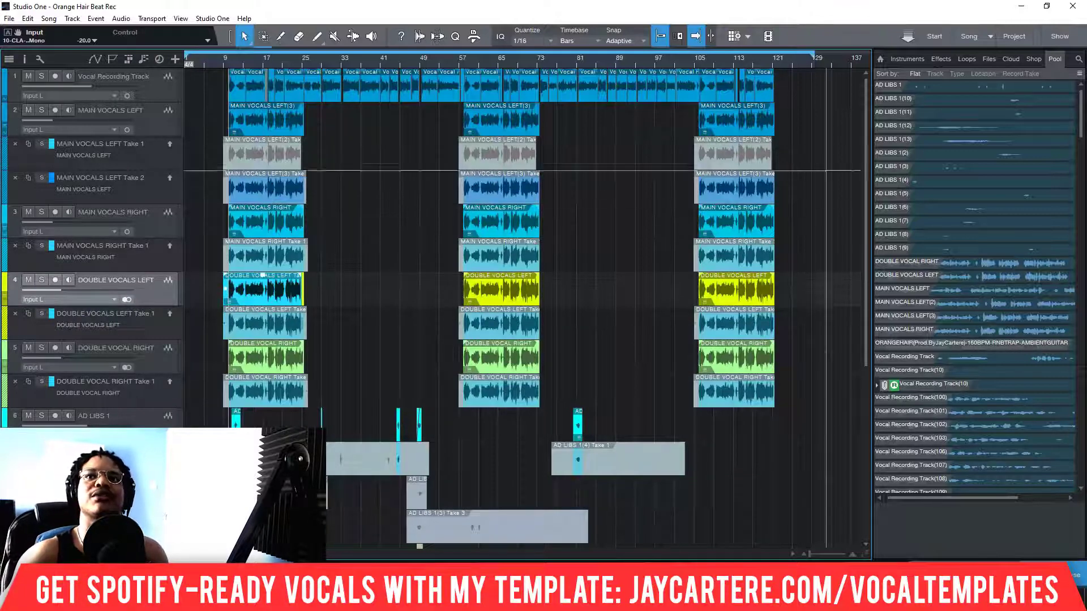
key("F3")
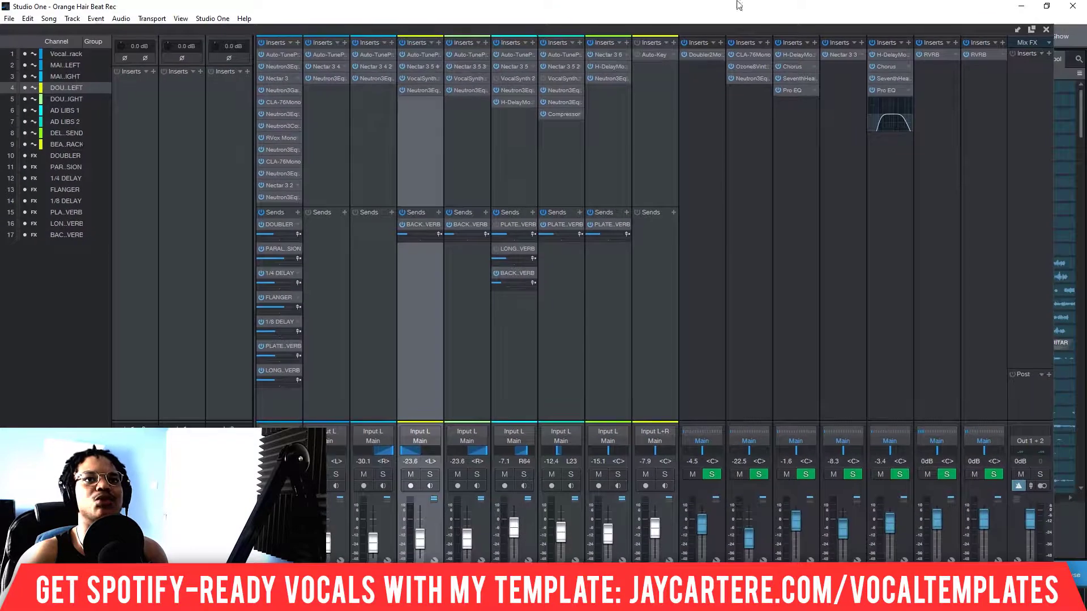
left_click(1031, 30)
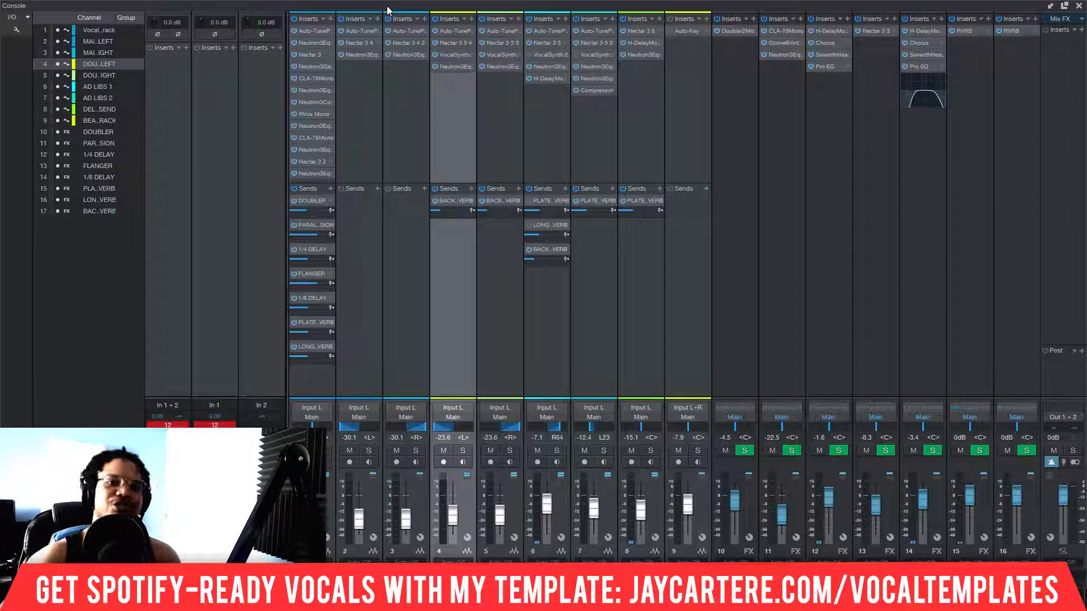
key("F3")
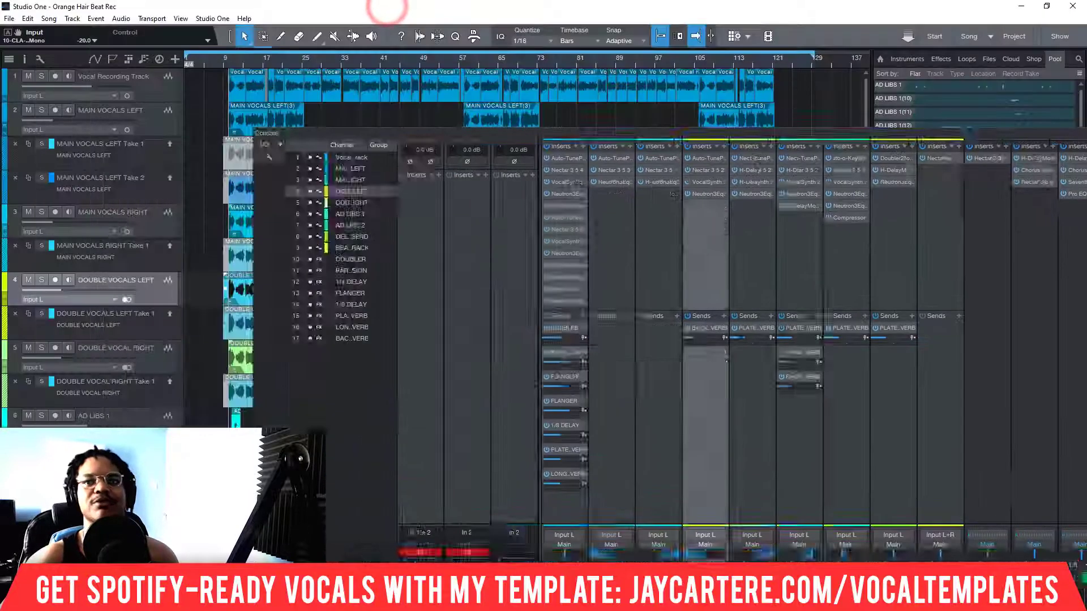